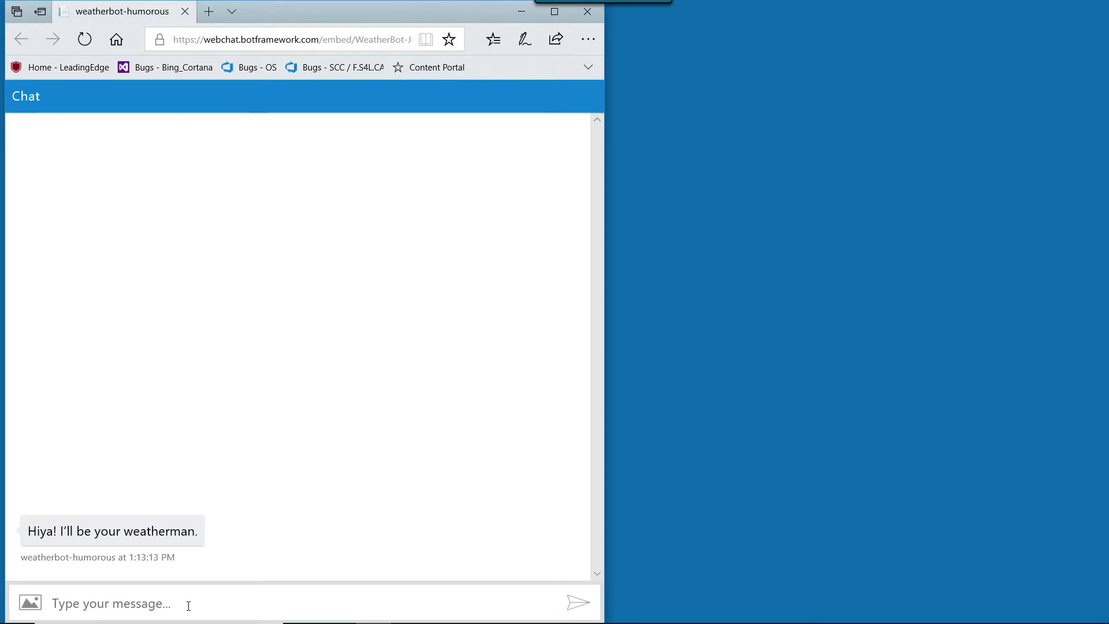
type("Hi")
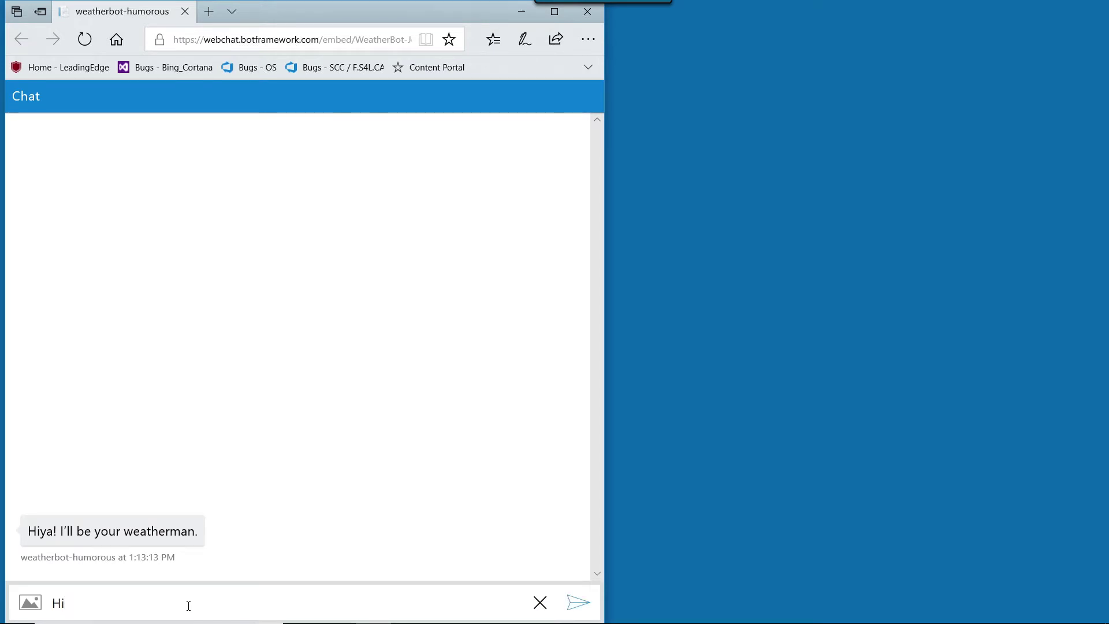
type(".")
Step: Send "Hi." and "How's the weather?" to the bot, getting an overcast 8°C forecast
key("Return")
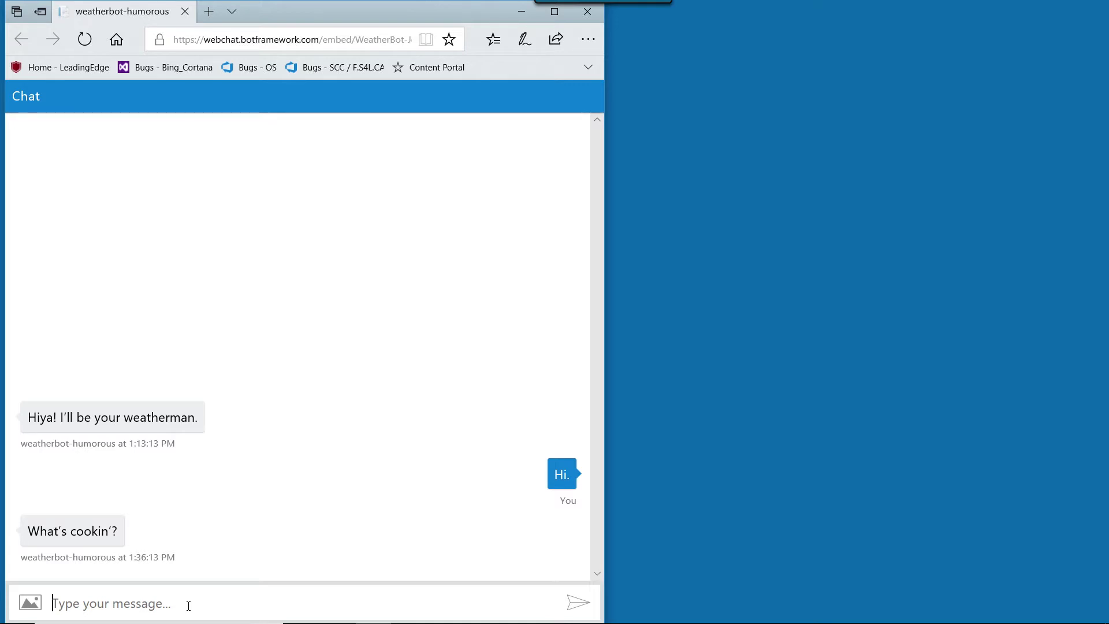
type("How")
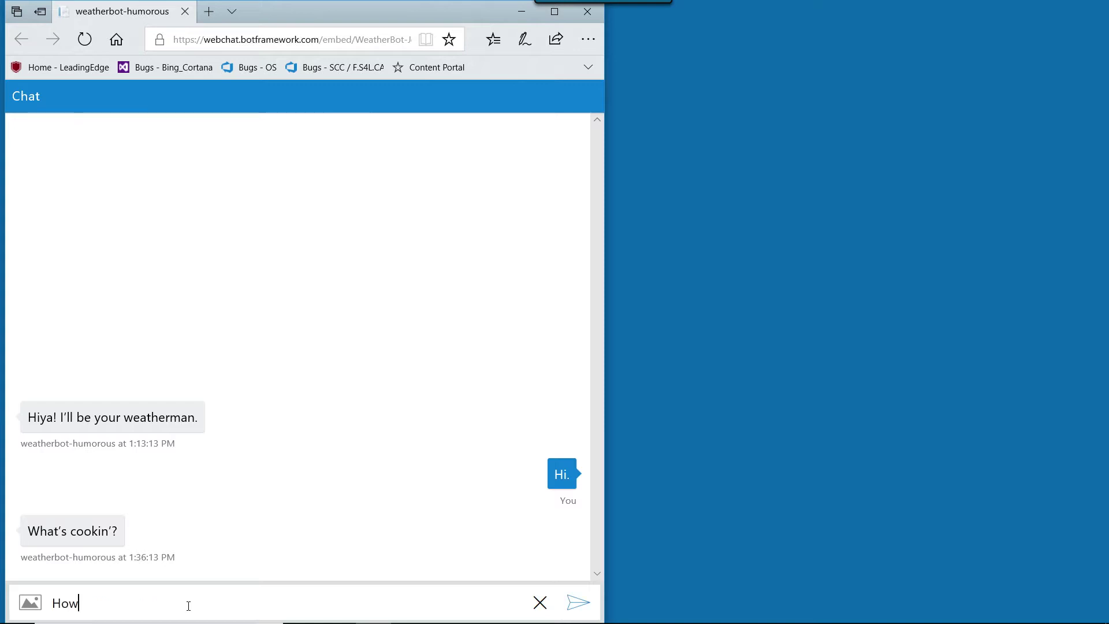
type("'s the wea")
type("ther?")
key("Return")
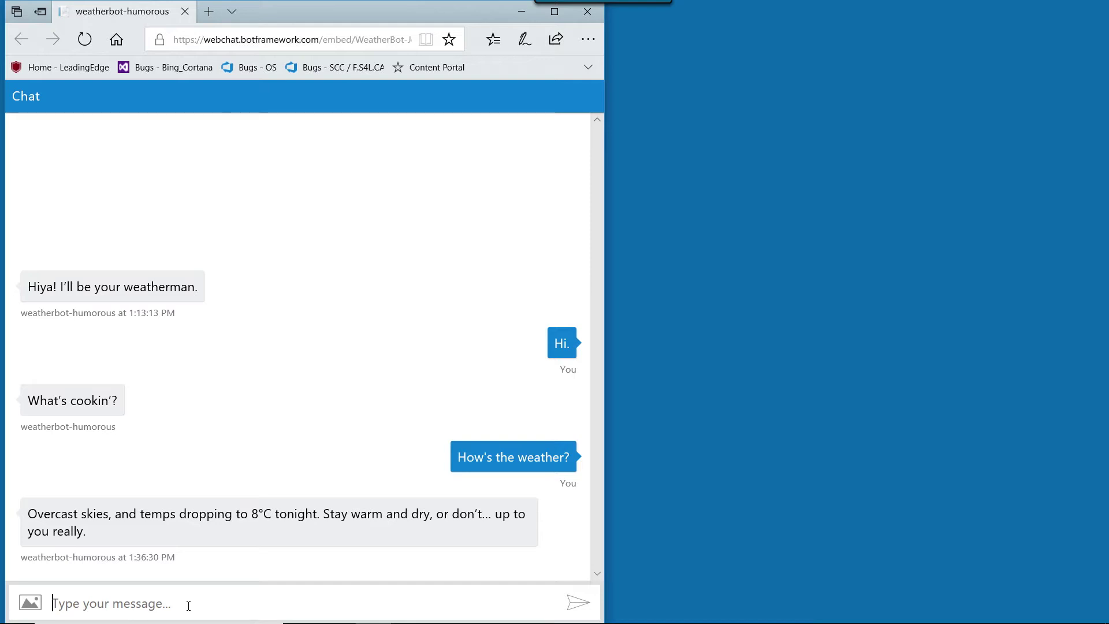
type("Ho")
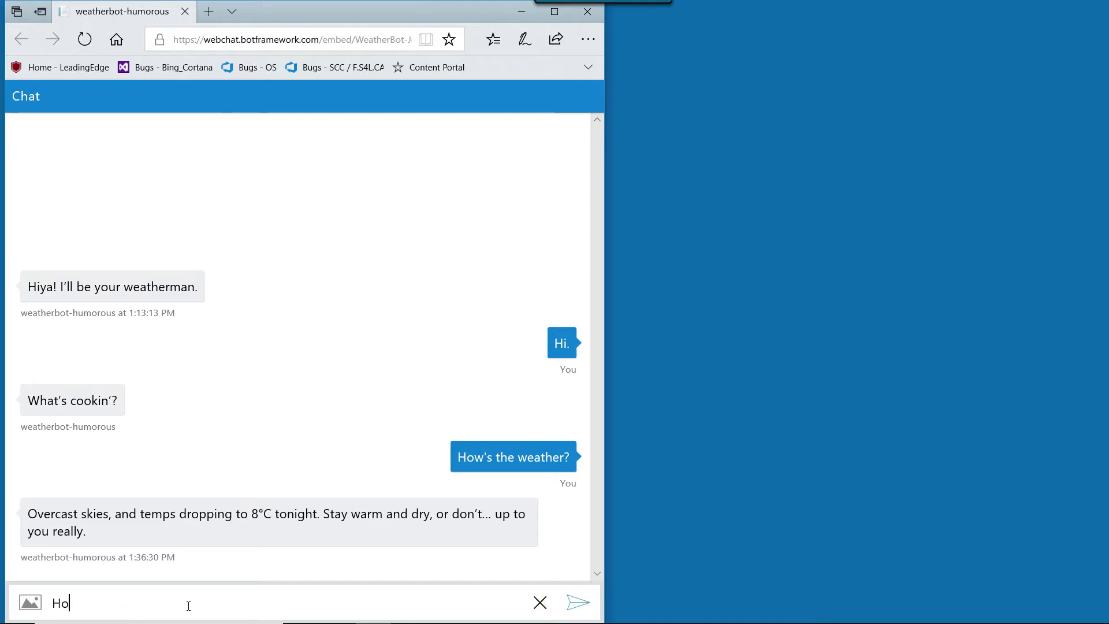
type("w are ")
type("you?")
Step: Ask "How are you?", "Who made you?", "Do you like them?" and "So you don't hang out with them?"
key("Return")
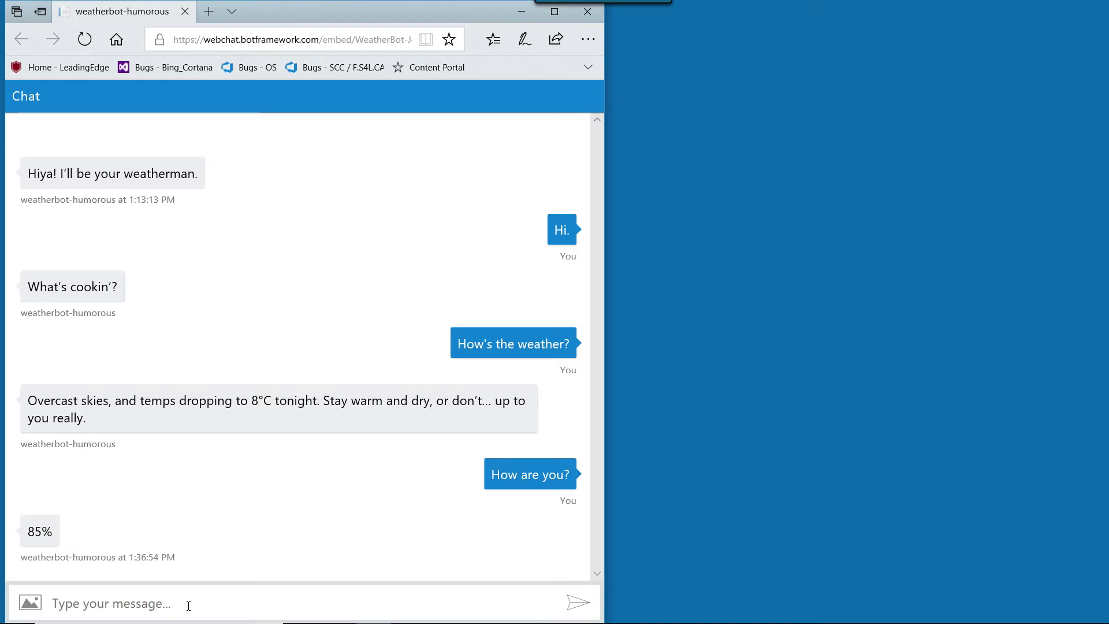
type("Who ma")
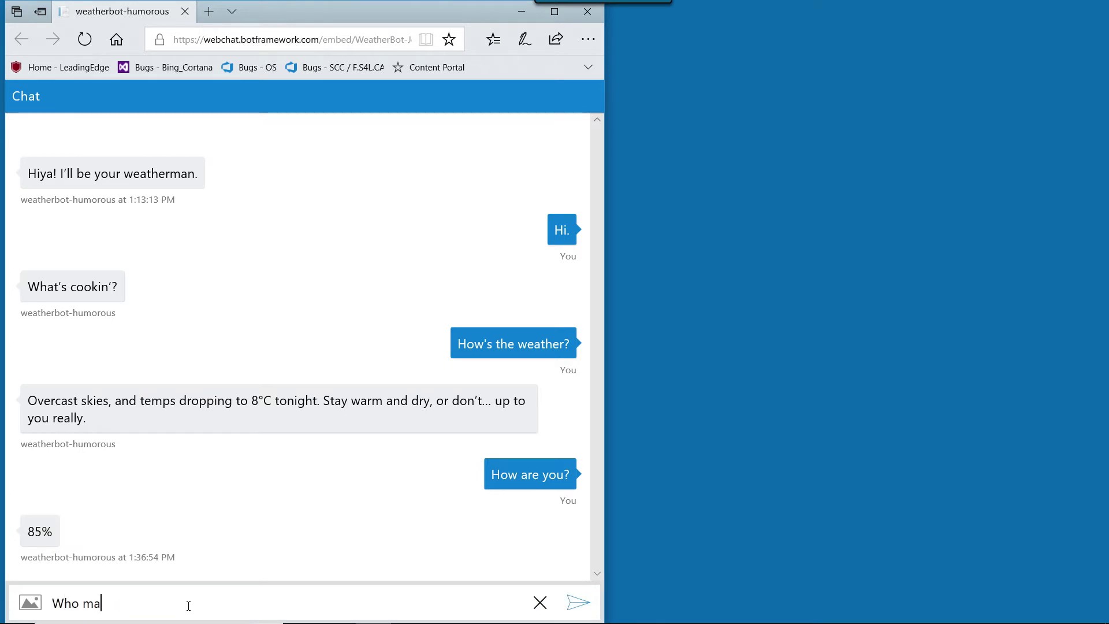
type("de you?")
key("Return")
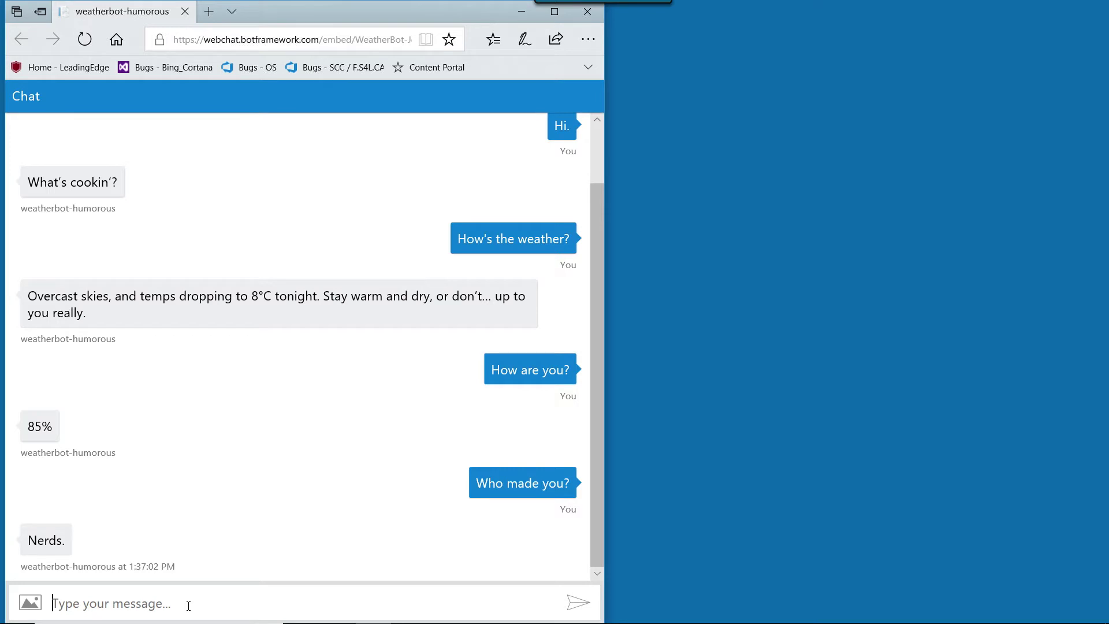
type("Do you")
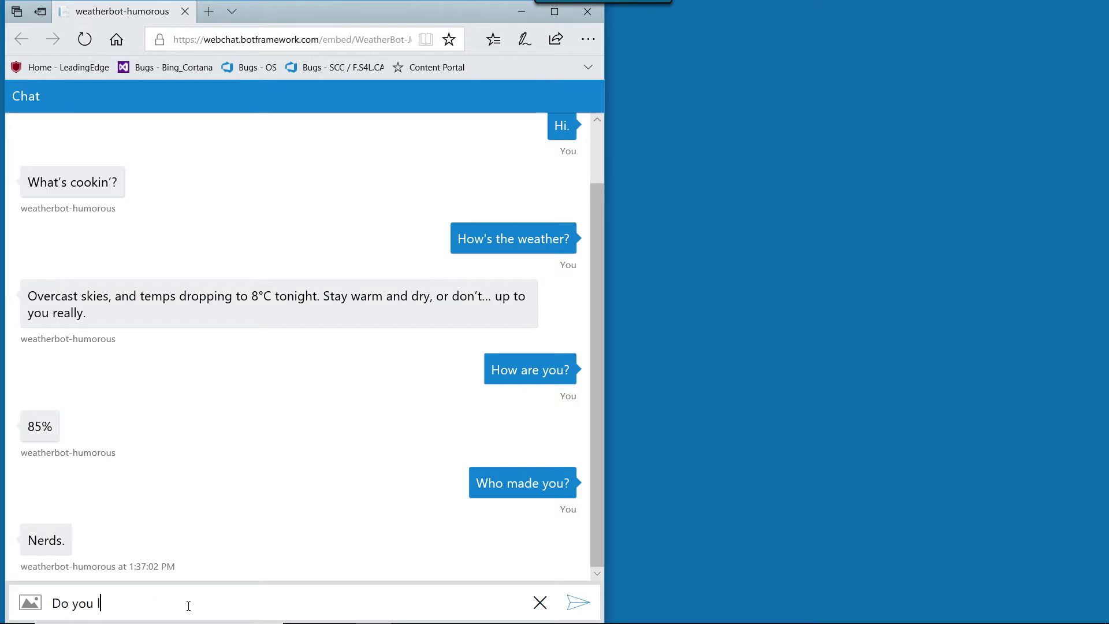
type("like them?")
key("Return")
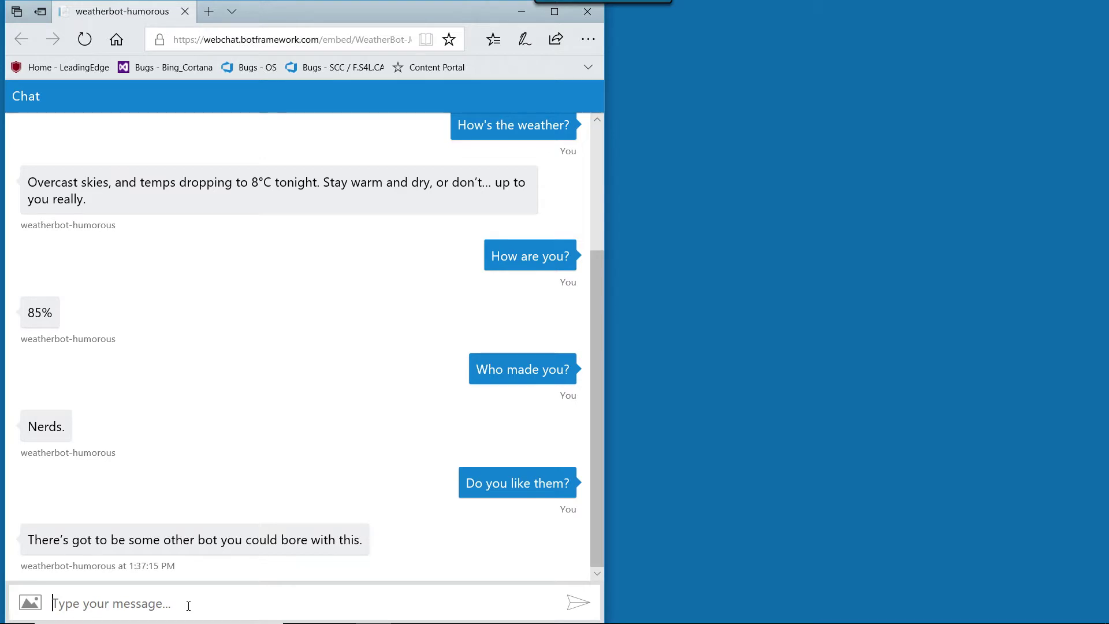
type("So you ")
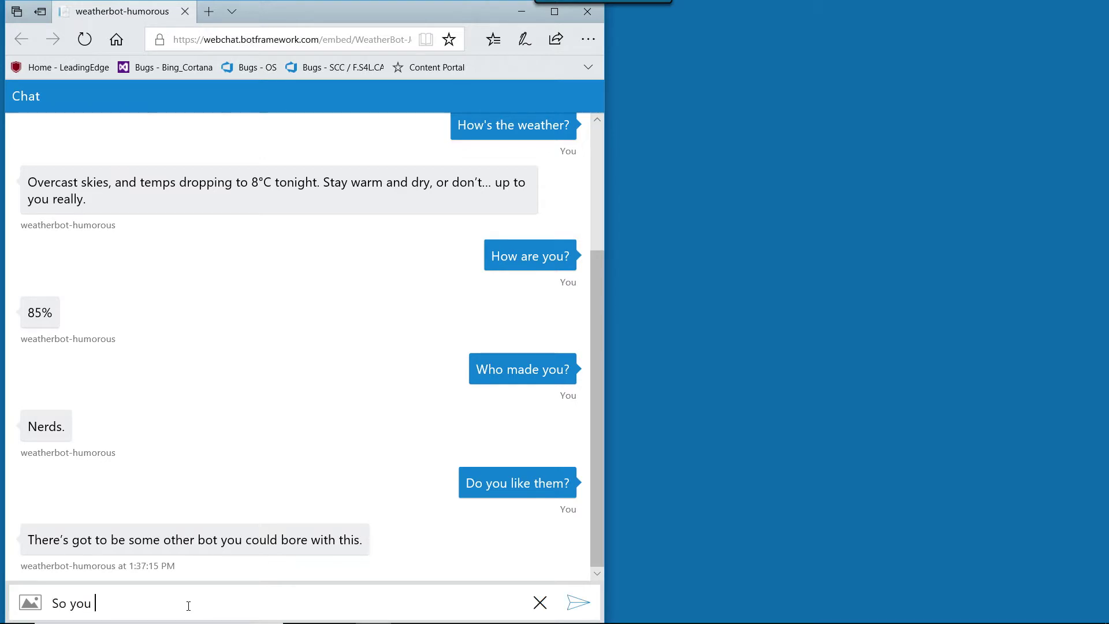
type("don't hang ")
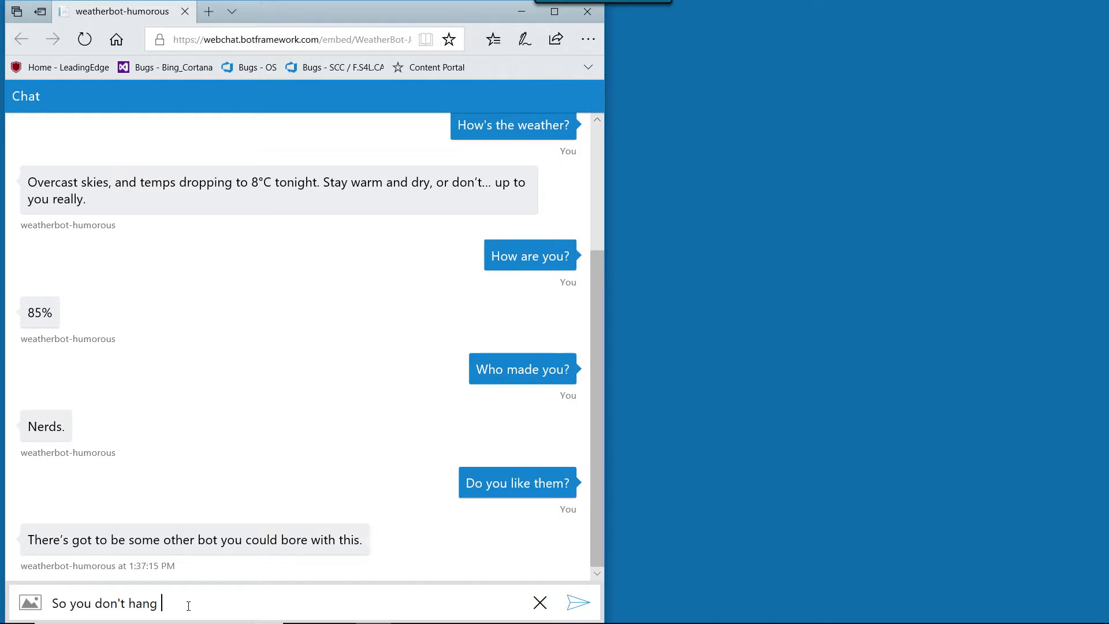
type("ut")
key("BackSpace")
key("BackSpace")
type("ou")
type("t with th")
type("em?")
key("Return")
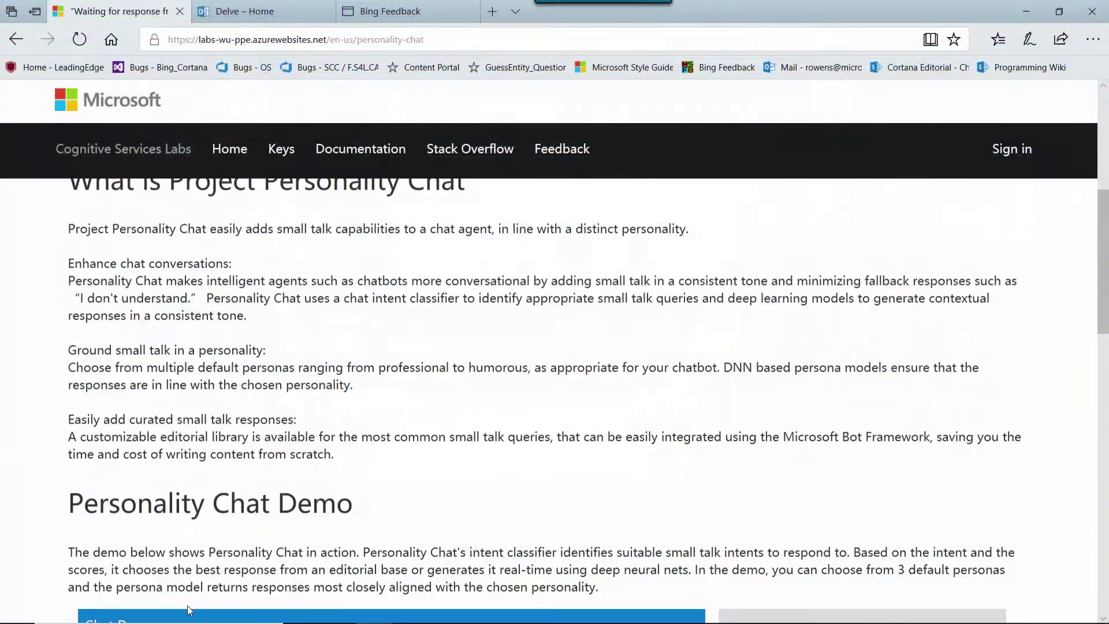
scroll(189, 610, "up", 1)
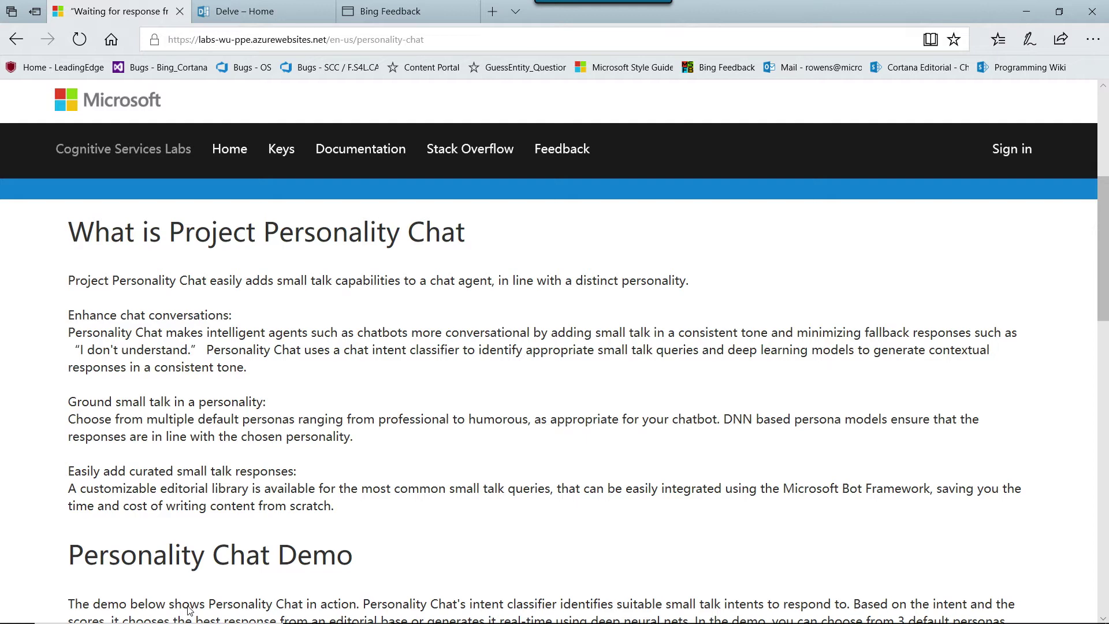
scroll(190, 611, "down", 3)
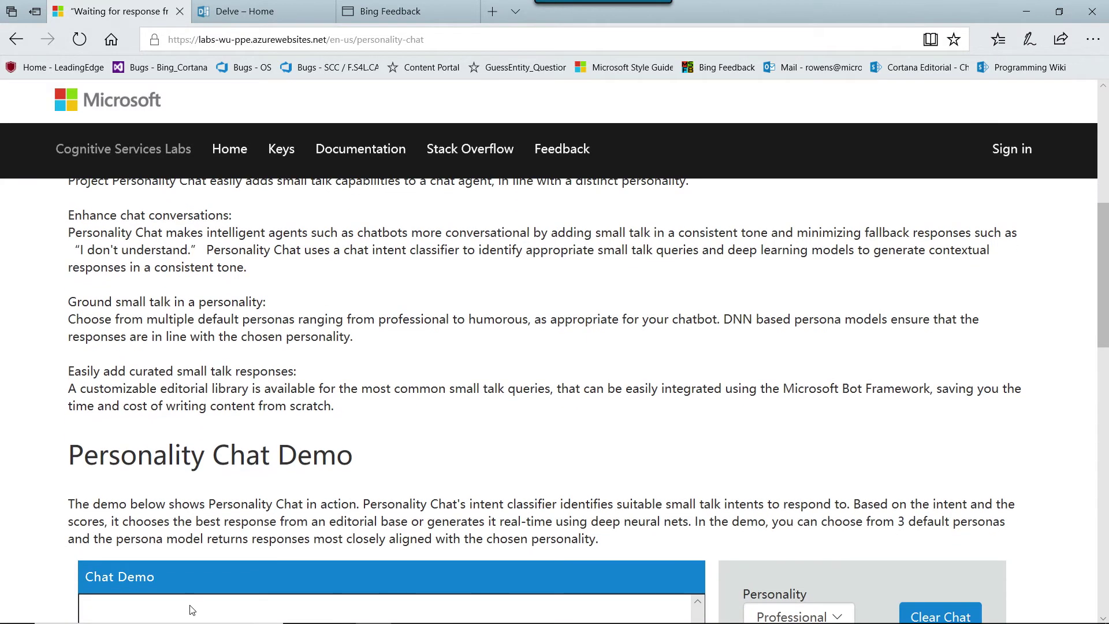
scroll(191, 611, "down", 3)
scroll(192, 611, "down", 1)
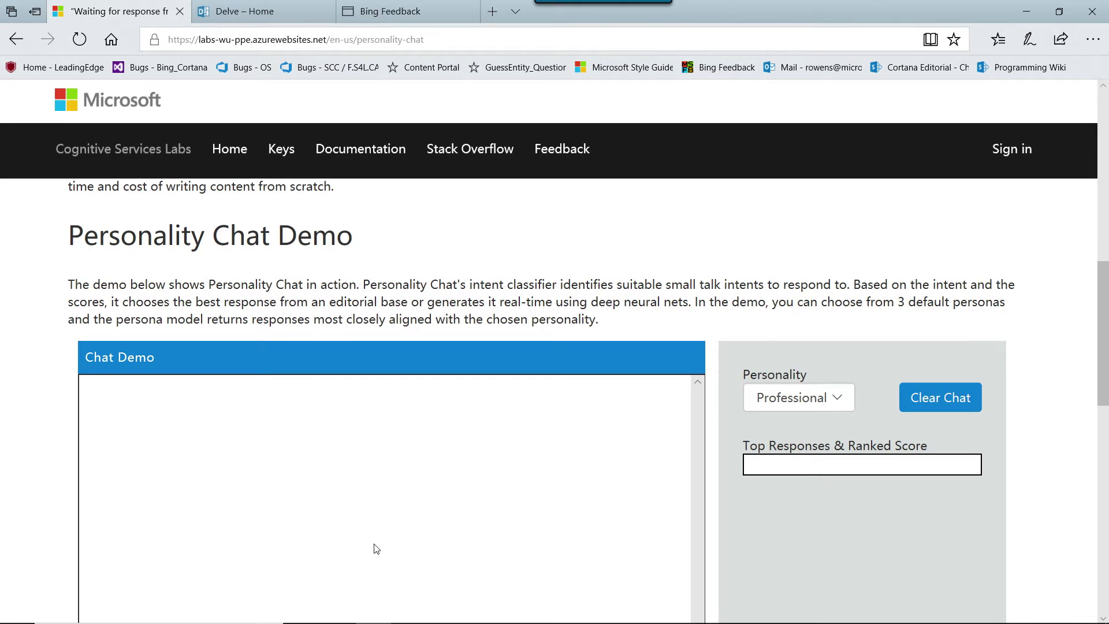
scroll(608, 451, "down", 1)
scroll(713, 427, "down", 1)
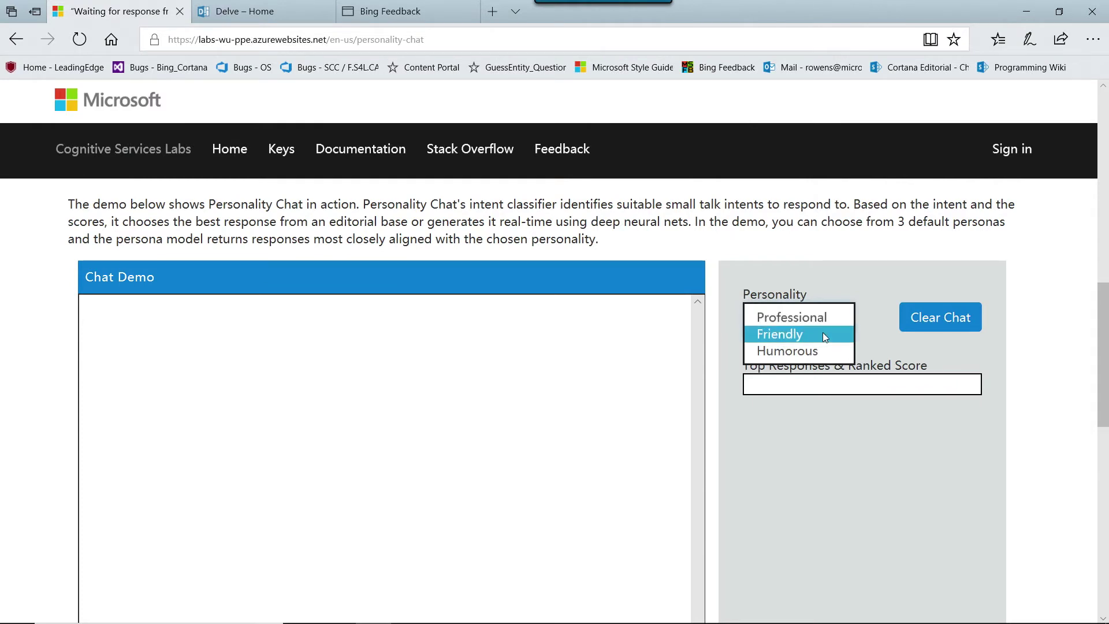
Step: Choose Friendly from the Chat Demo's Personality list of Professional, Friendly and Humorous
left_click(822, 333)
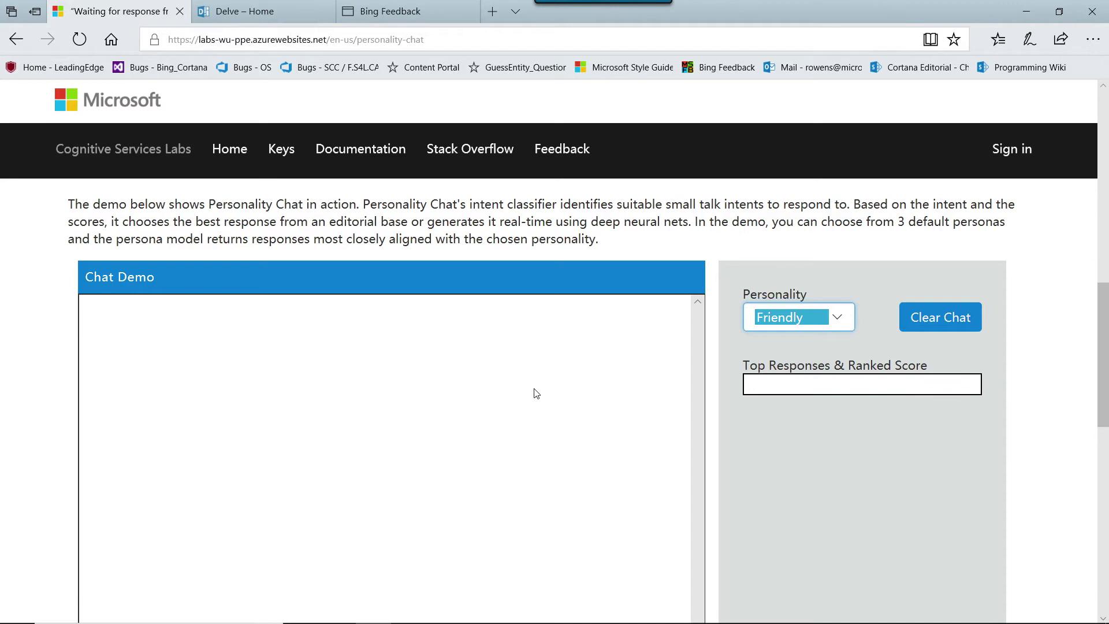
scroll(498, 410, "down", 2)
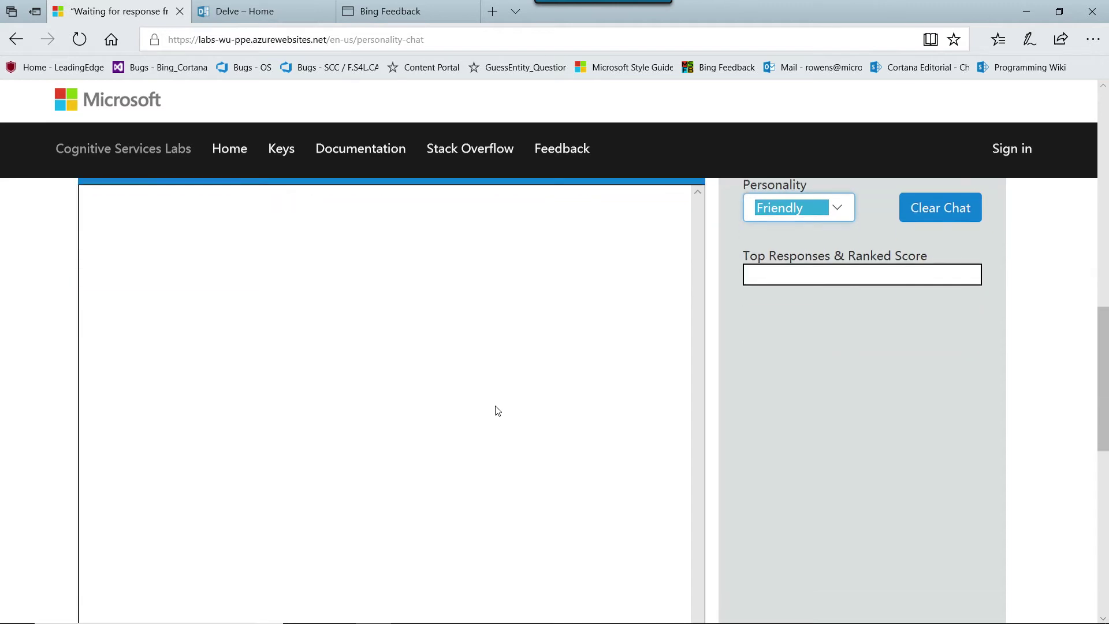
scroll(499, 410, "up", 2)
scroll(498, 410, "up", 2)
scroll(499, 410, "down", 3)
scroll(498, 409, "down", 3)
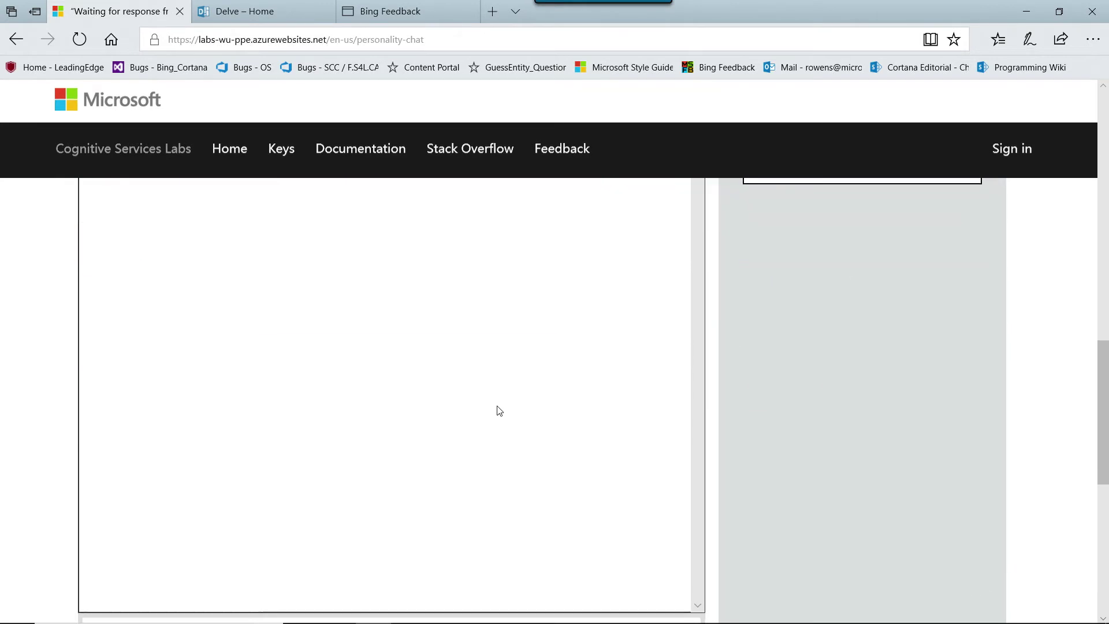
scroll(499, 410, "down", 2)
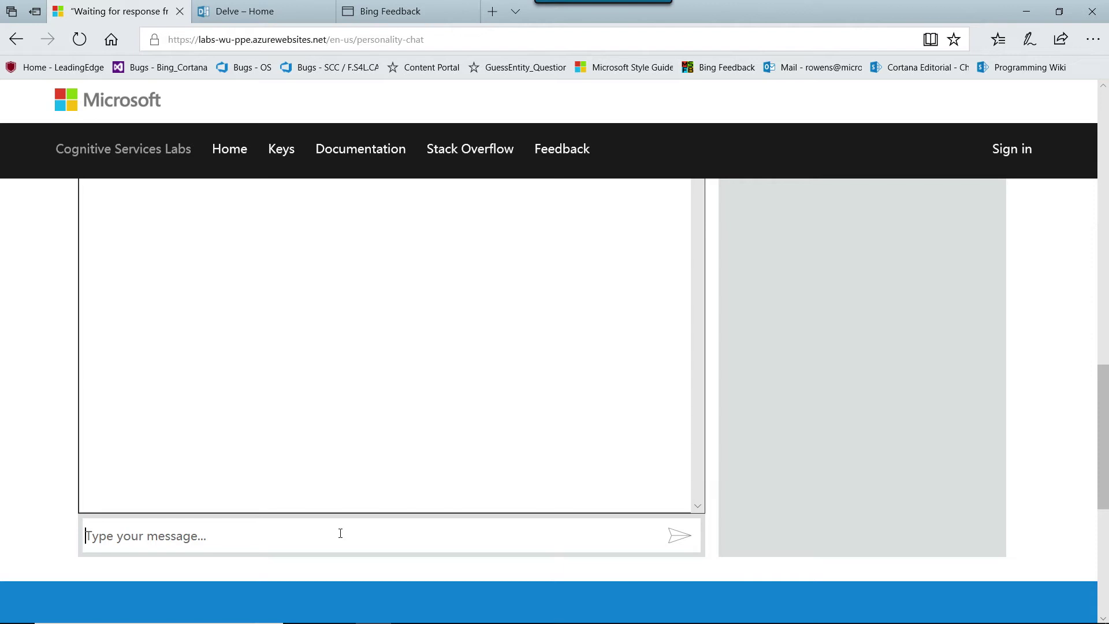
type("How")
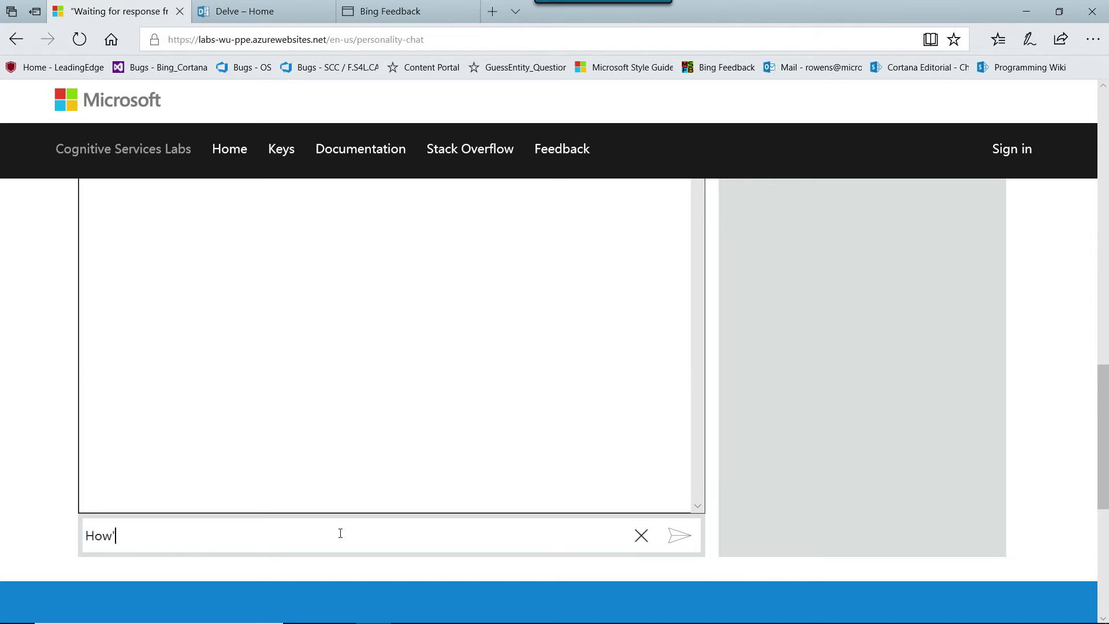
type("s the weather")
type("?")
Step: Ask the Friendly persona "How's the weather?" and view its score-1 reply
key("Return")
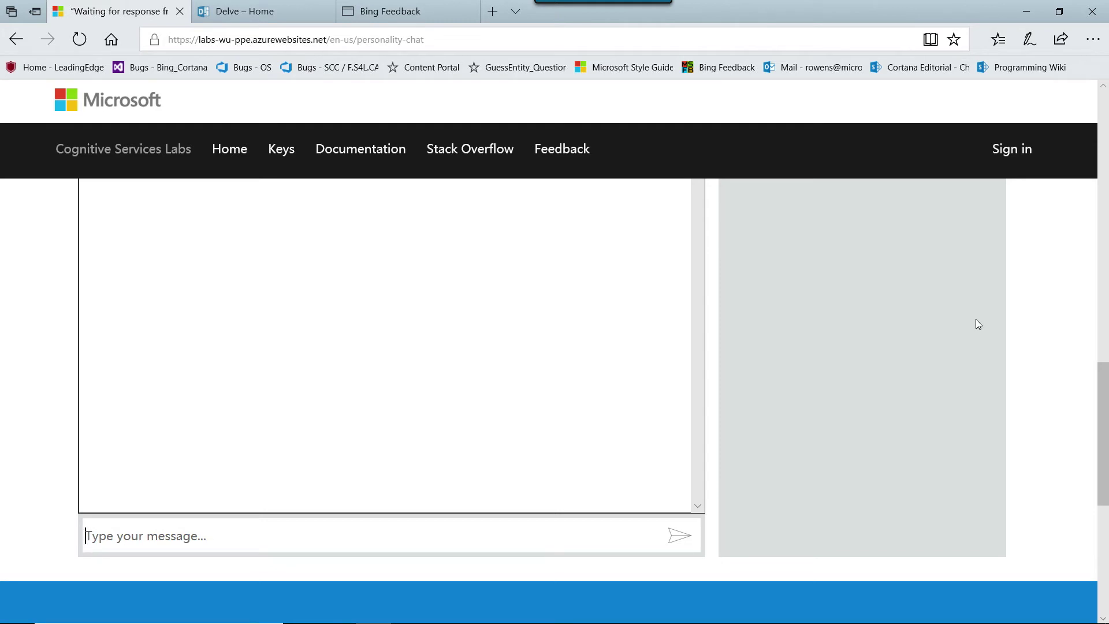
scroll(924, 391, "up", 5)
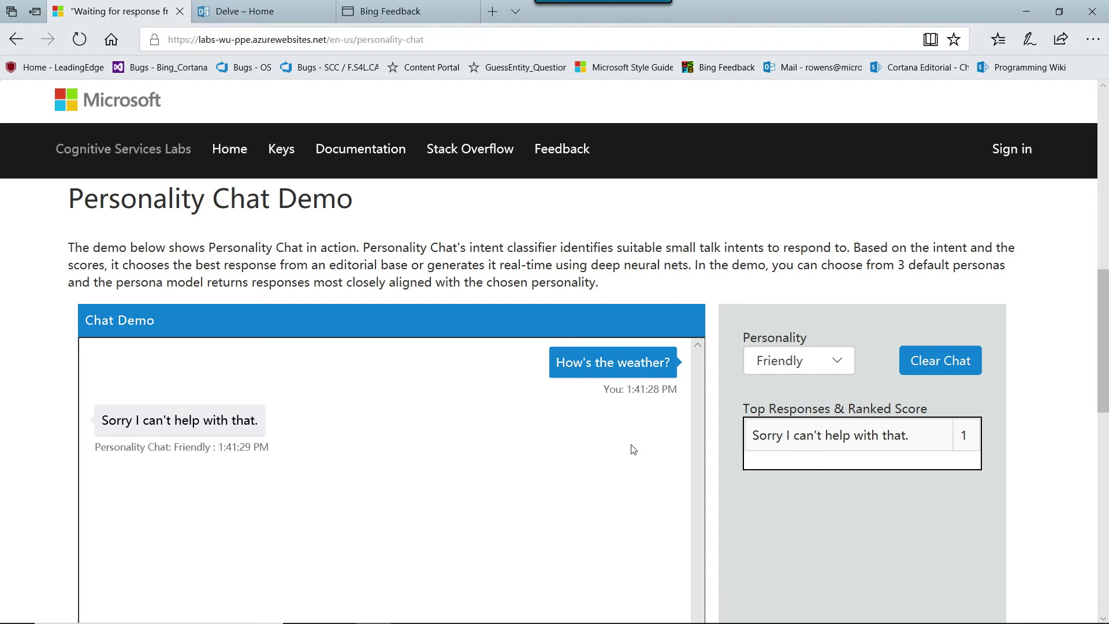
scroll(599, 443, "down", 5)
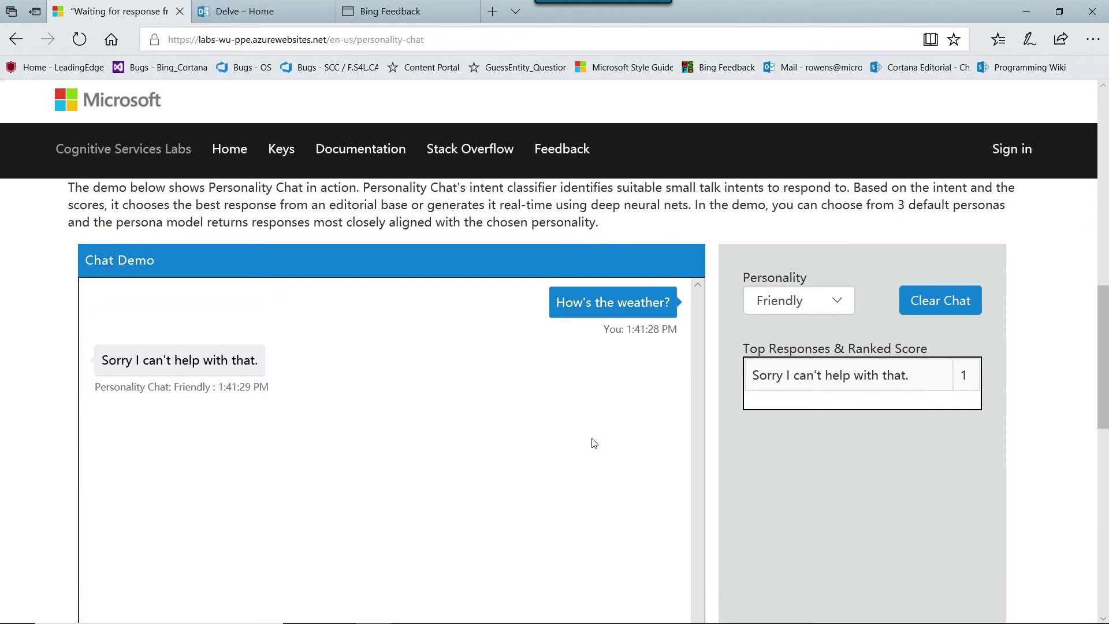
scroll(594, 444, "down", 5)
scroll(591, 446, "down", 3)
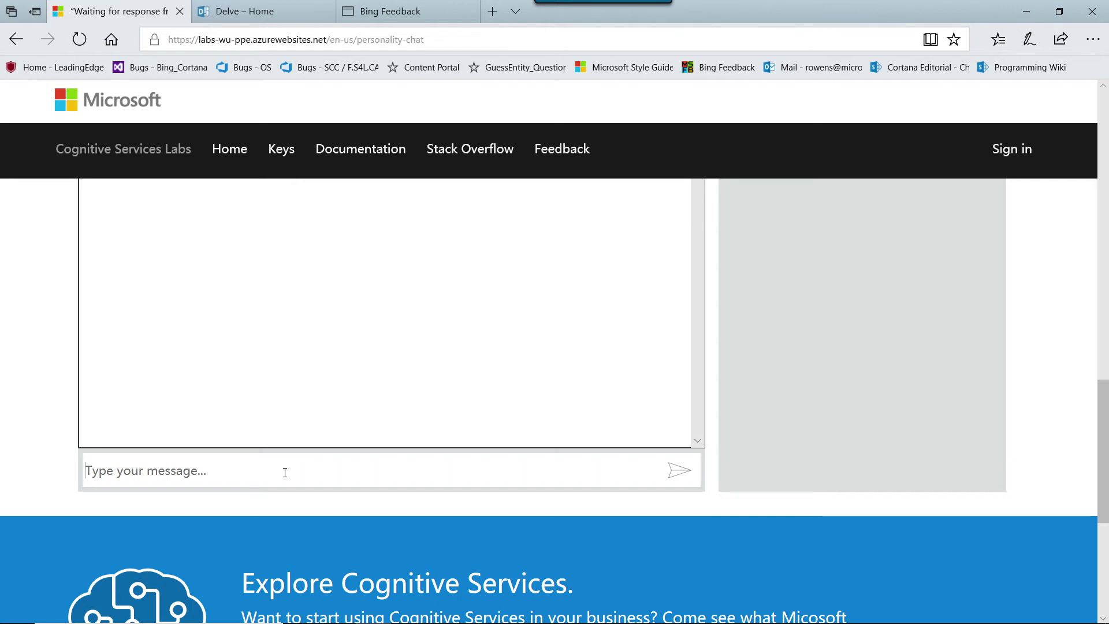
type("Hi")
Step: Send "Hi", "Who made you?" and "Do you like them?" to the Friendly persona
key("Return")
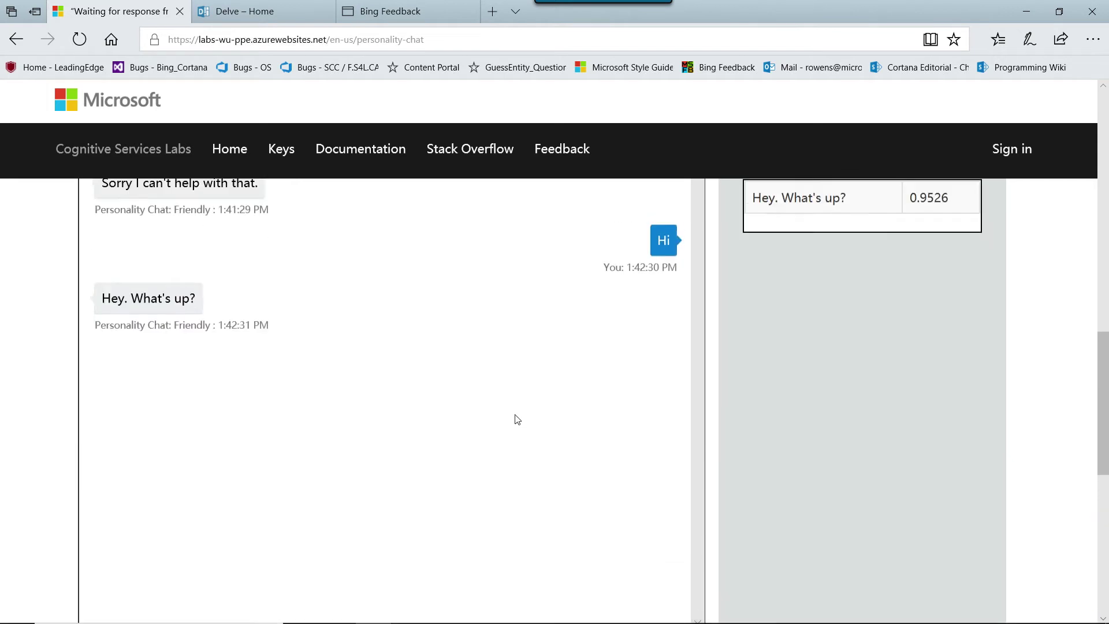
scroll(516, 420, "up", 1)
scroll(515, 420, "down", 3)
scroll(515, 419, "down", 2)
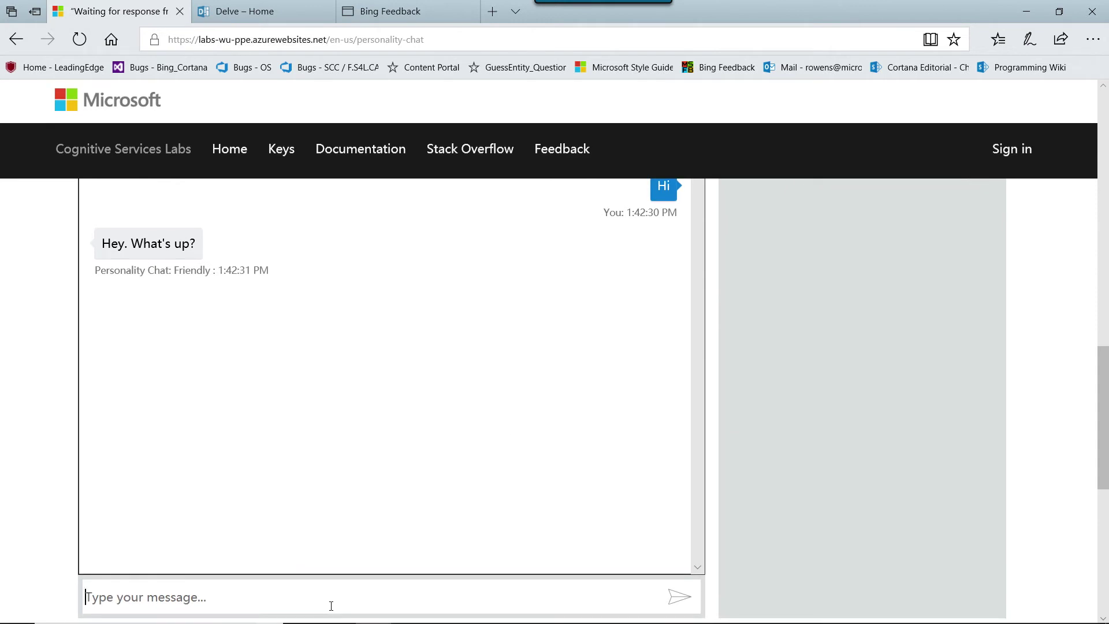
type("Who mad")
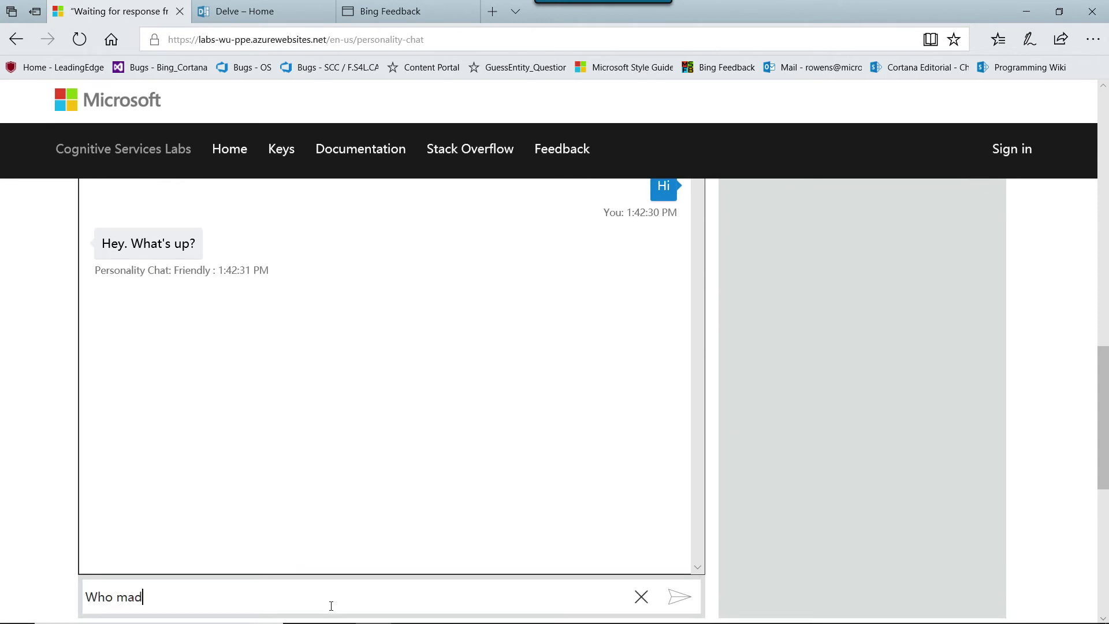
type("e you?")
key("Return")
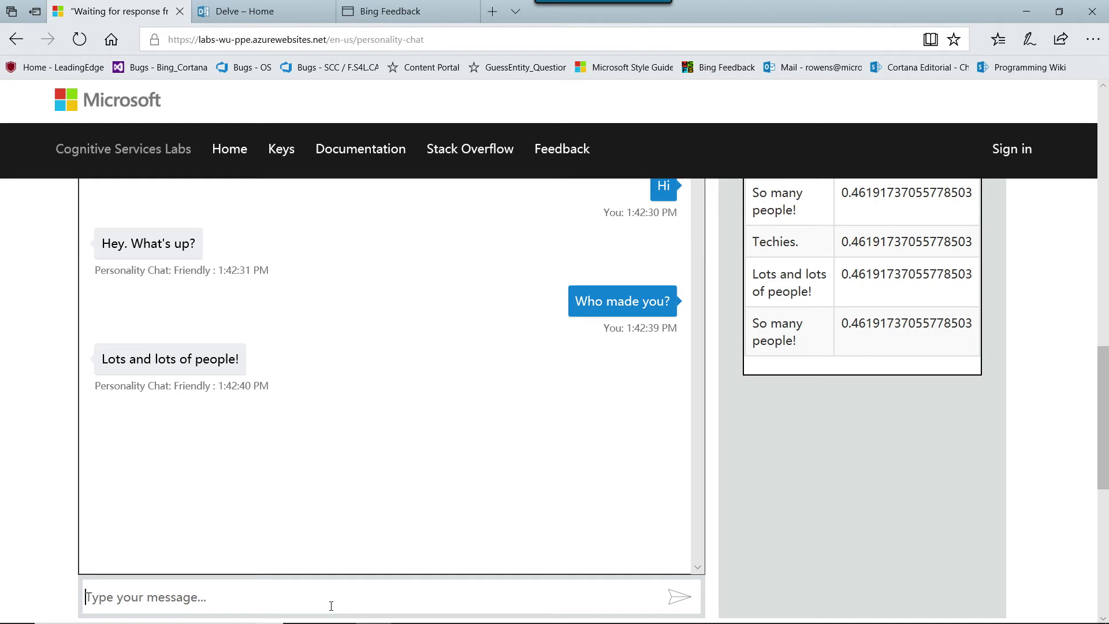
scroll(331, 605, "up", 3)
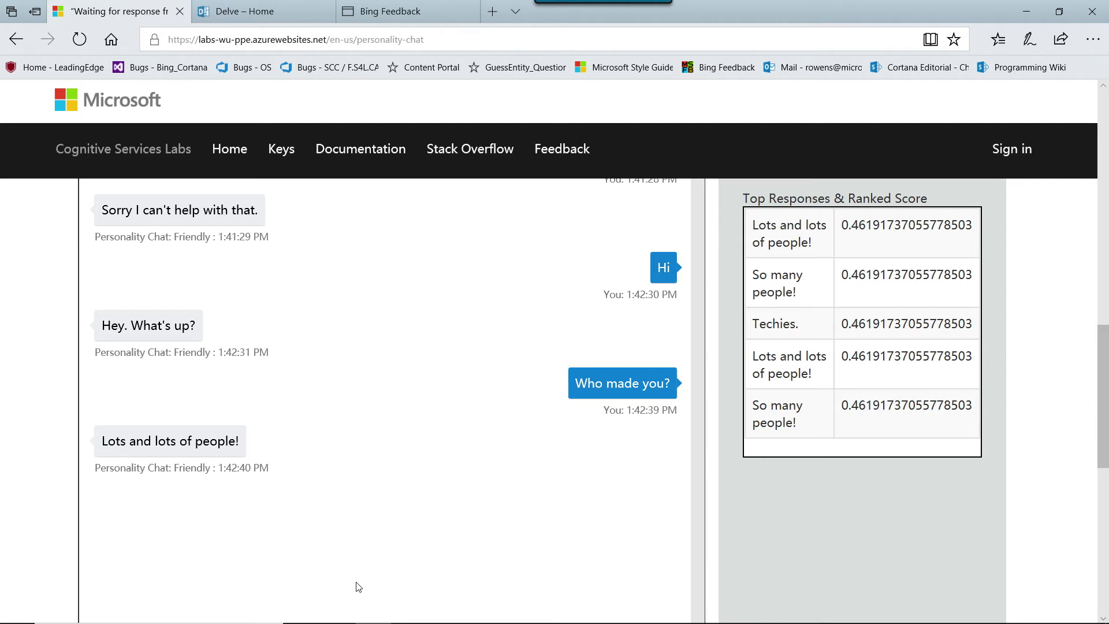
scroll(356, 586, "up", 2)
scroll(364, 587, "down", 3)
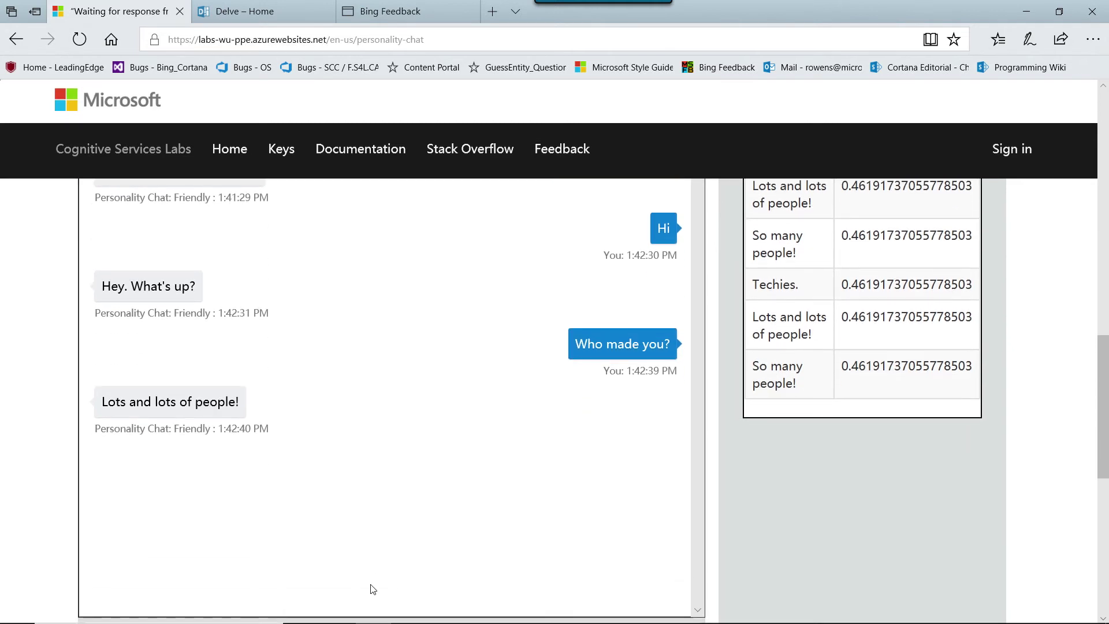
scroll(378, 589, "down", 1)
scroll(379, 589, "down", 1)
left_click(379, 584)
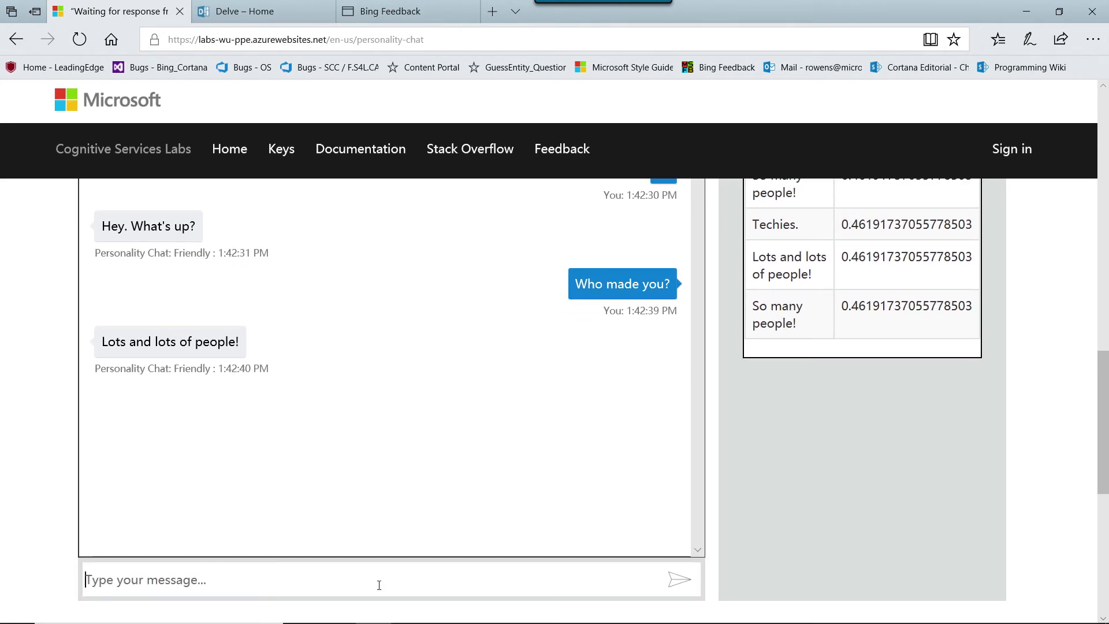
type("Do you ")
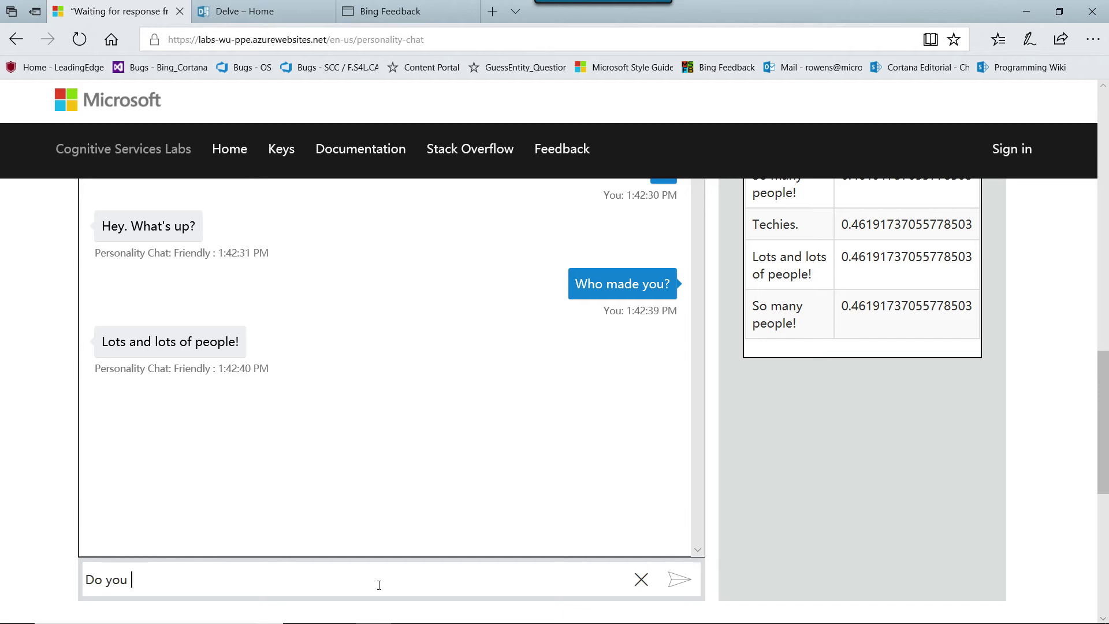
type("like them")
type("?")
key("Return")
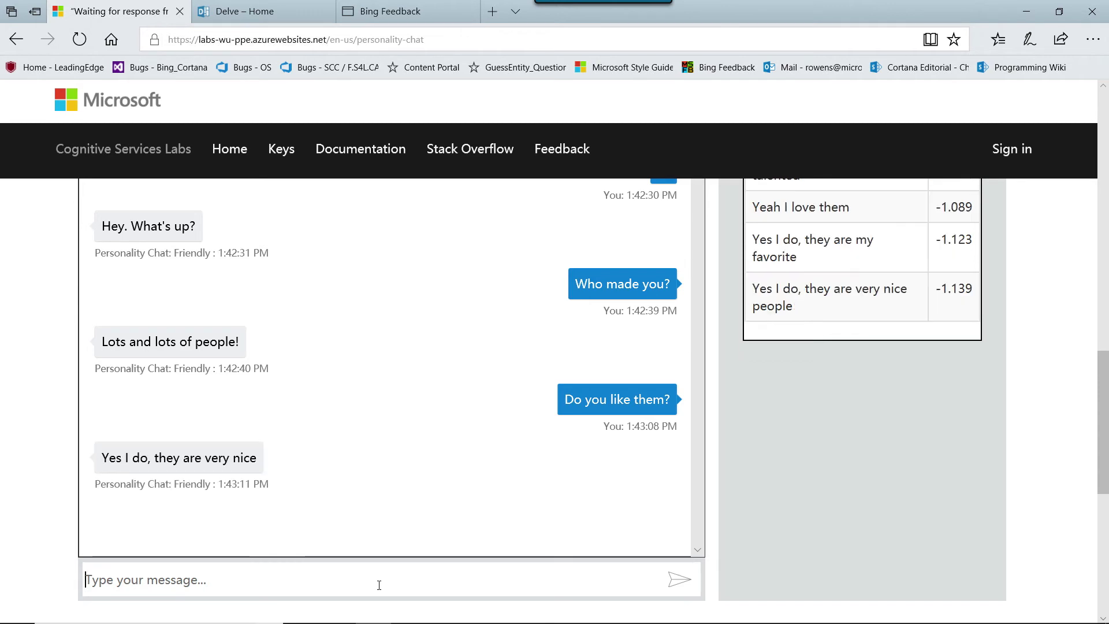
scroll(379, 585, "up", 3)
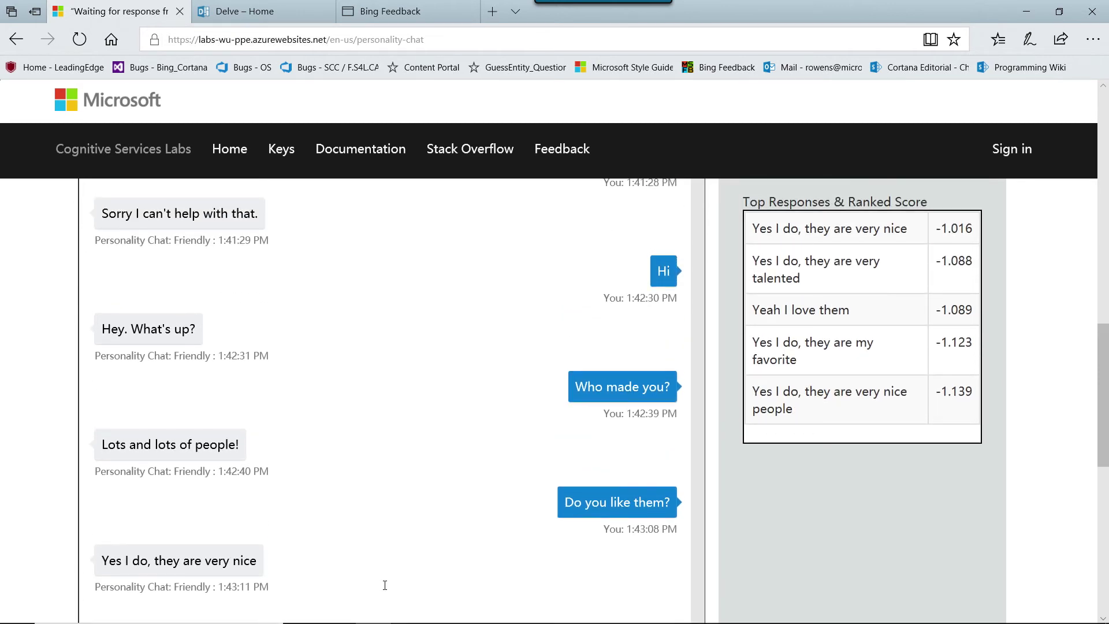